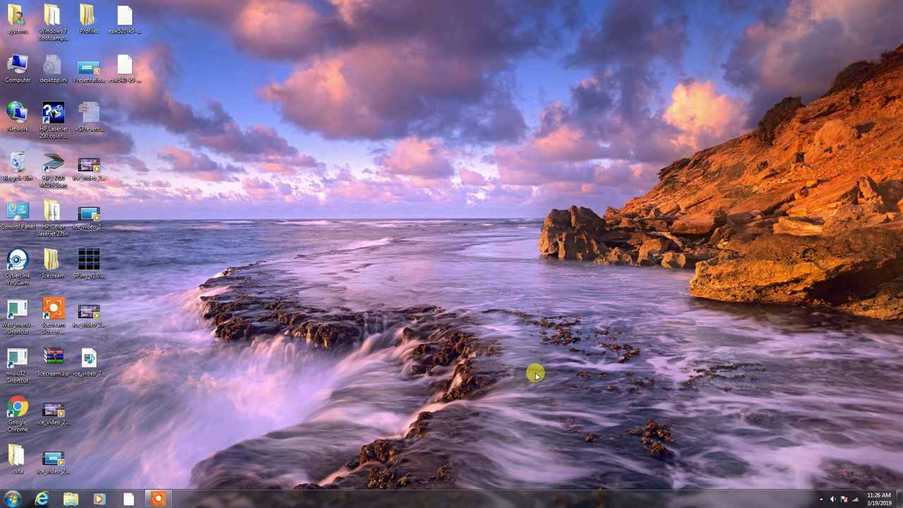
Run ncpa.cpl and open the Local Area Connection's Internet Protocol Version 4 (TCP/IPv4) properties
key("super+r")
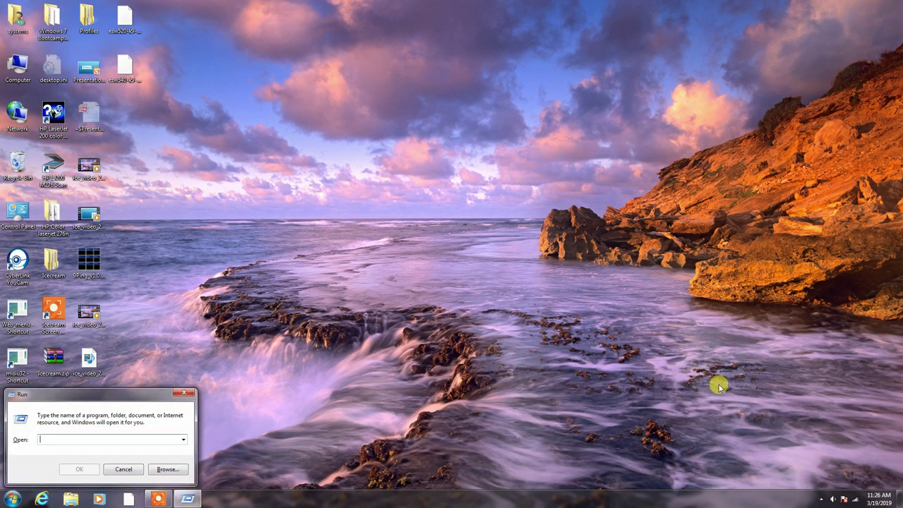
type("ncpa")
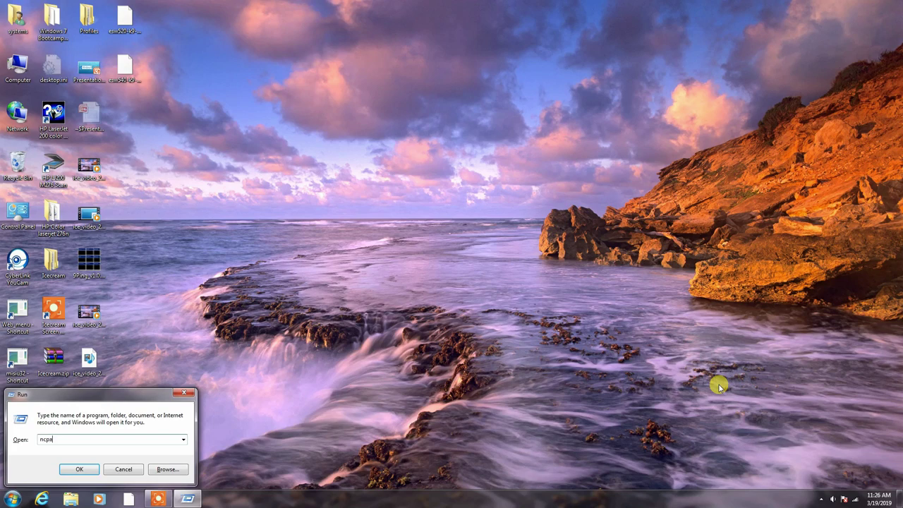
type(".cpl")
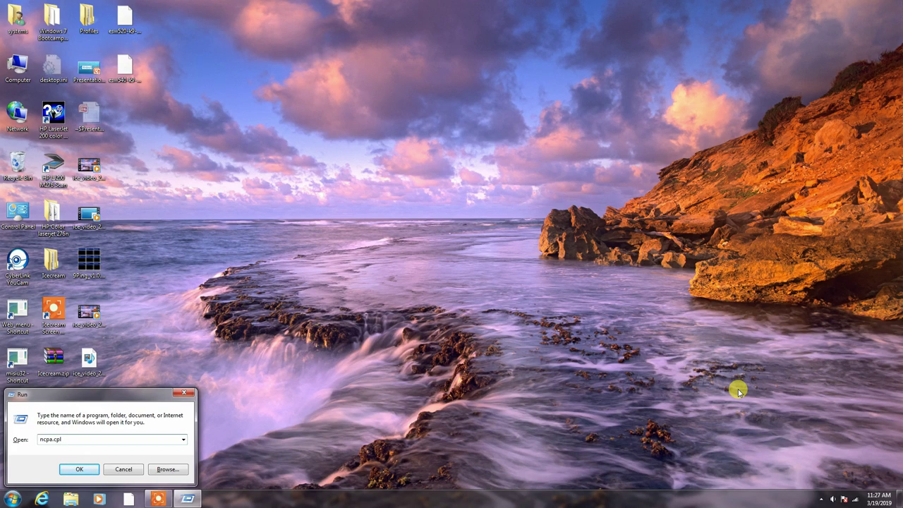
key("Return")
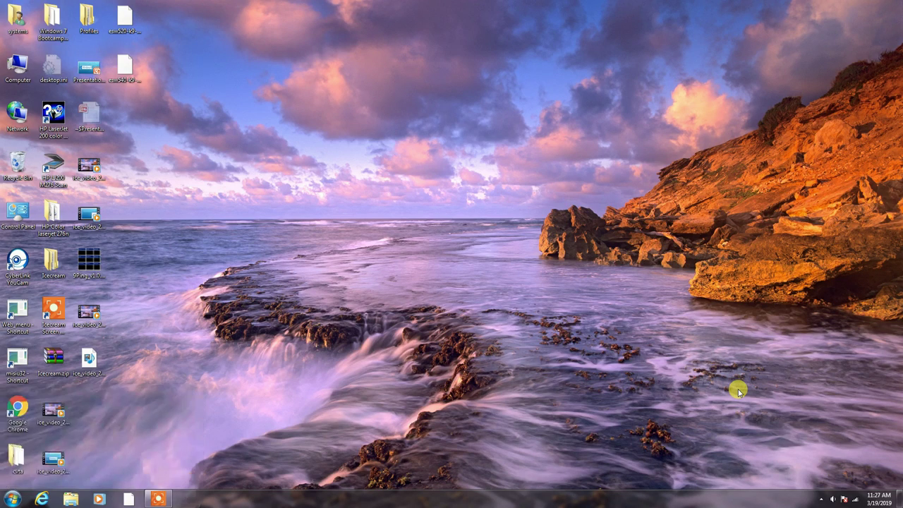
right_click(242, 160)
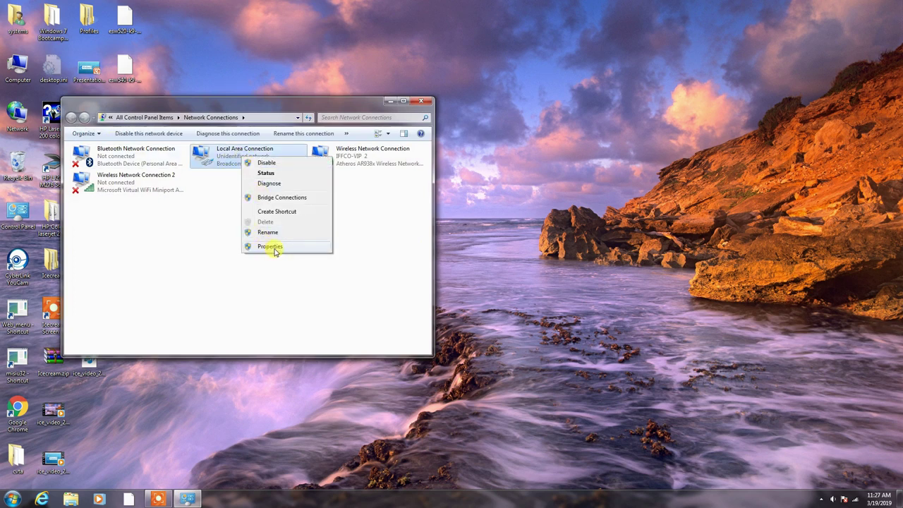
left_click(272, 247)
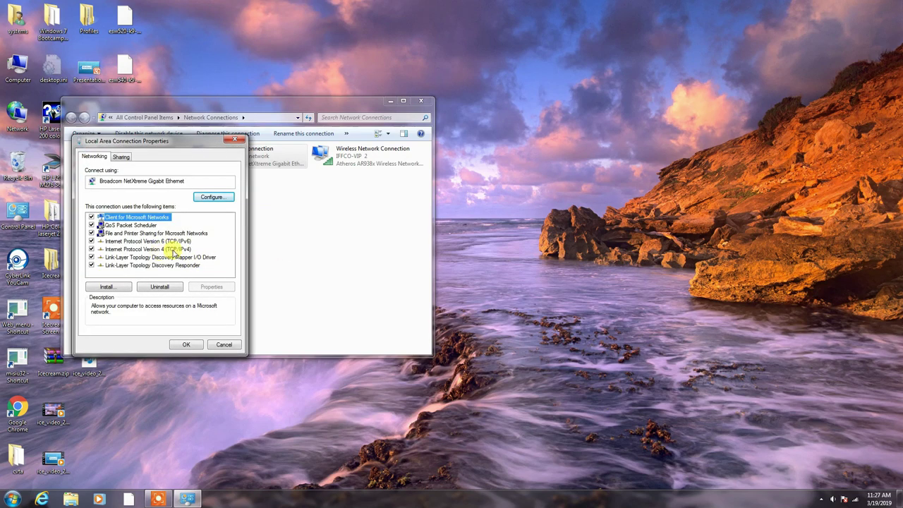
left_click(170, 249)
left_click(211, 286)
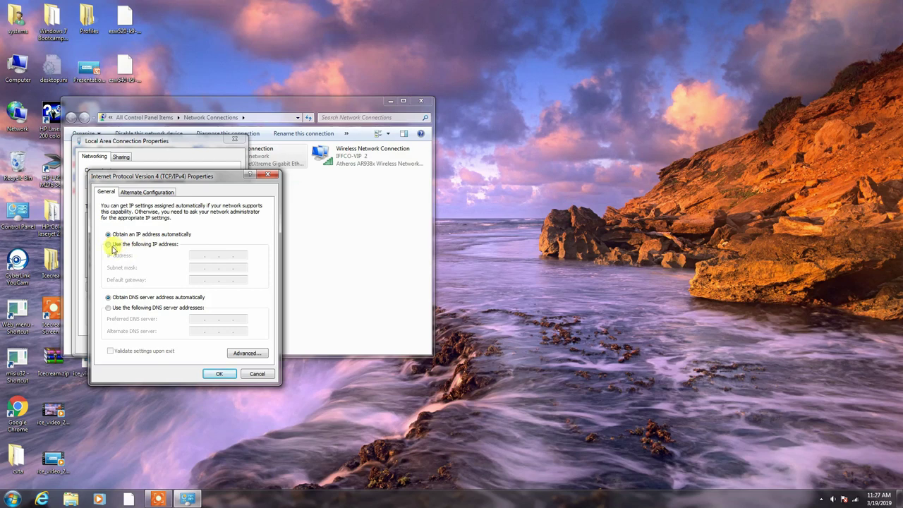
Give the connection static IP 192.168.10.1 with mask 255.255.255.0, then close the network windows
left_click(110, 247)
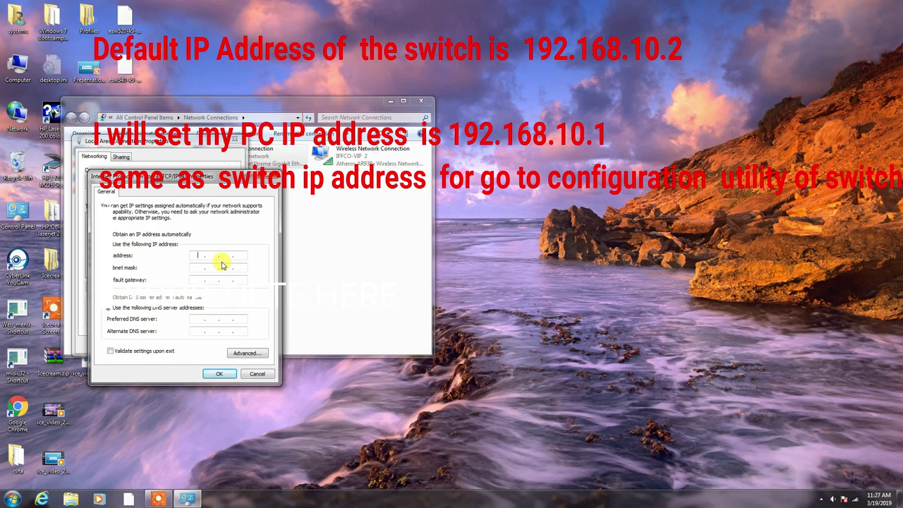
type("192 . 168 . 10 . 1")
left_click(215, 375)
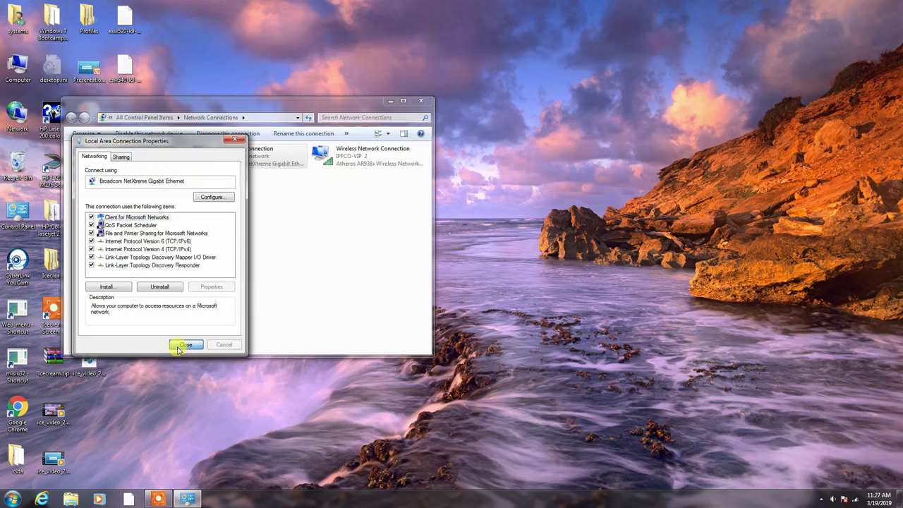
left_click(180, 347)
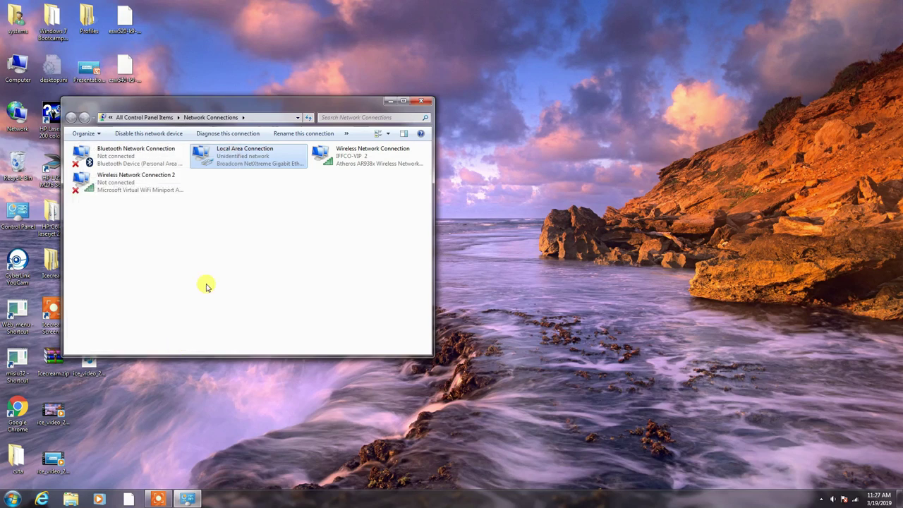
left_click(422, 101)
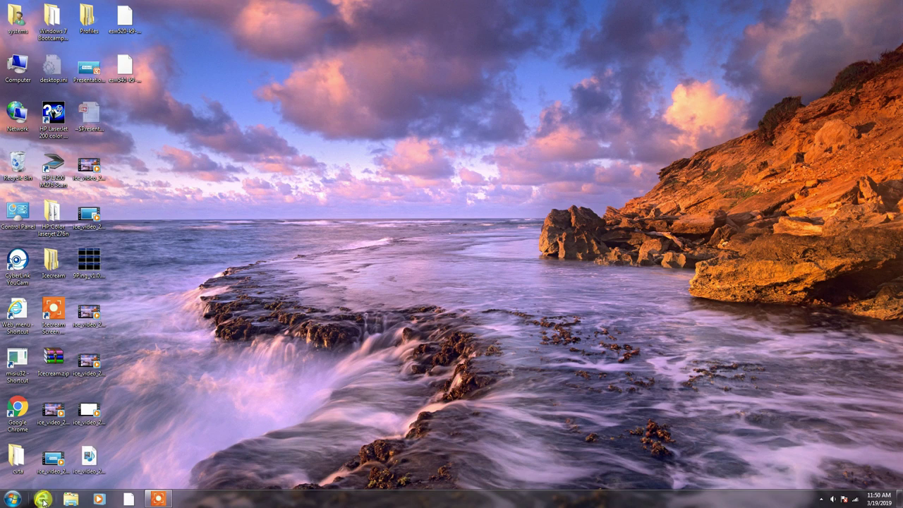
Open Internet Explorer and browse to the switch at 192.168.10.2
left_click(42, 500)
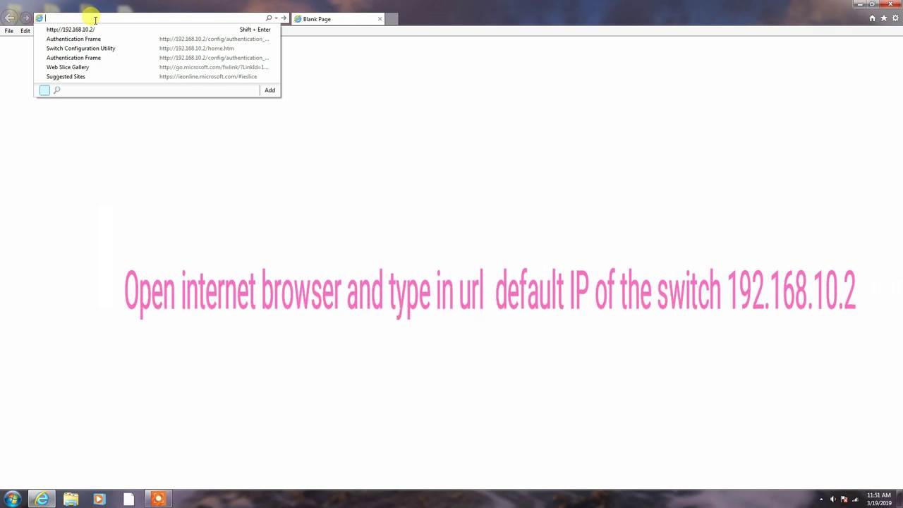
type("192.16")
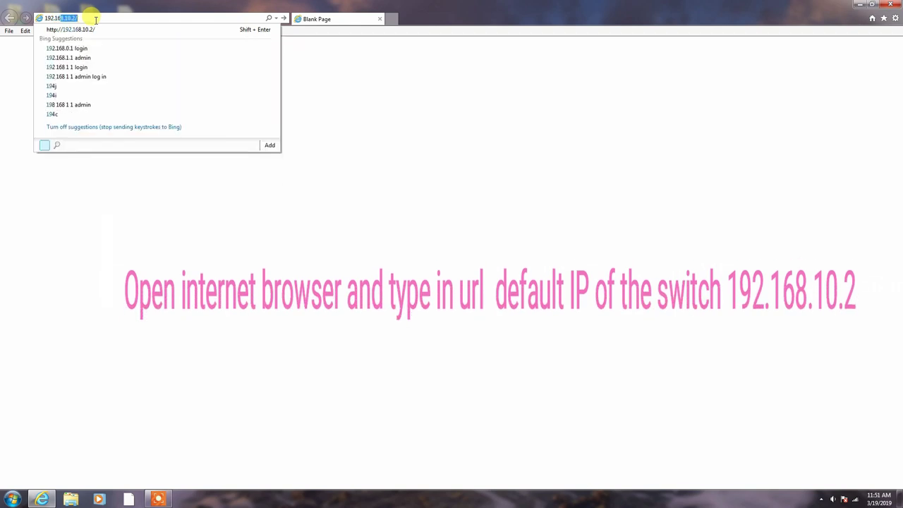
type("8.10.2")
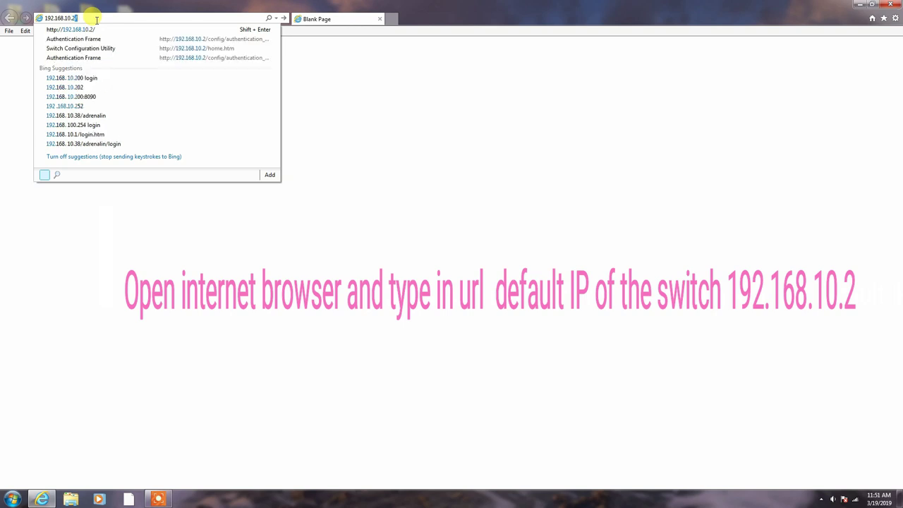
key("Return")
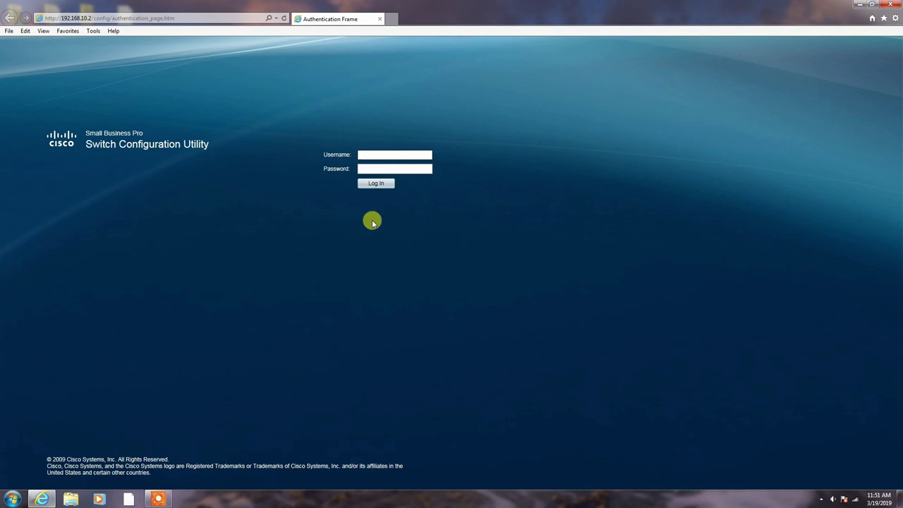
Log in to the switch with the default username and password
type("cisco")
key("Tab")
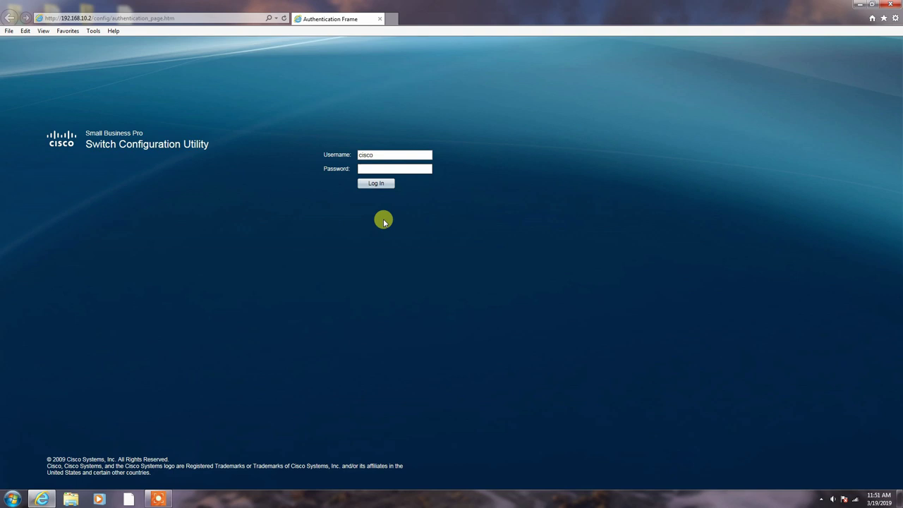
type("cisc")
left_click(370, 185)
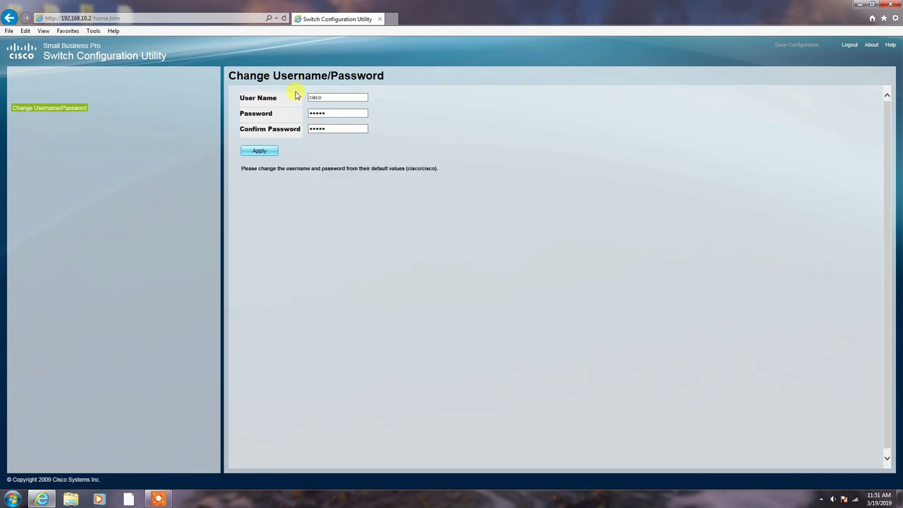
Enter a new administrator user name and password, retyping mismatched passwords until Apply succeeds
left_click(328, 97)
key("Tab")
key("Tab")
left_click(259, 151)
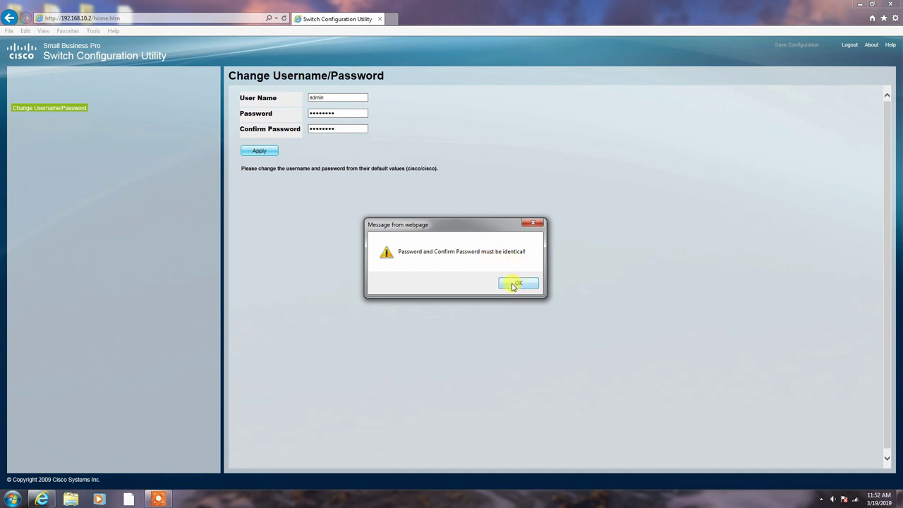
left_click(517, 284)
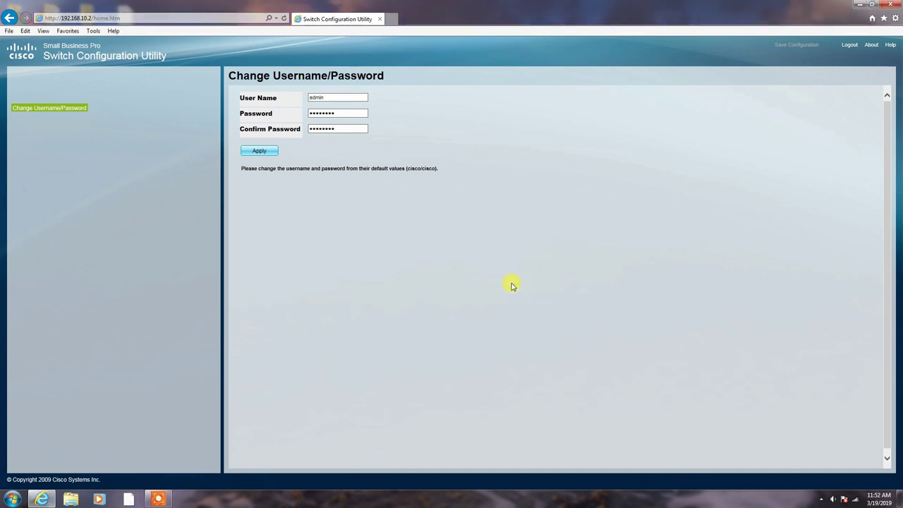
double_click(343, 129)
left_click(259, 151)
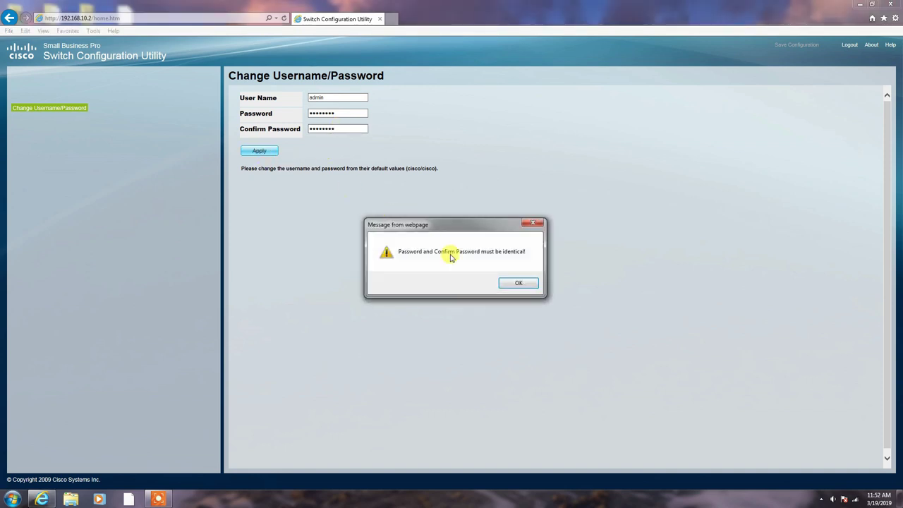
left_click(518, 283)
left_click_drag(345, 115, 252, 112)
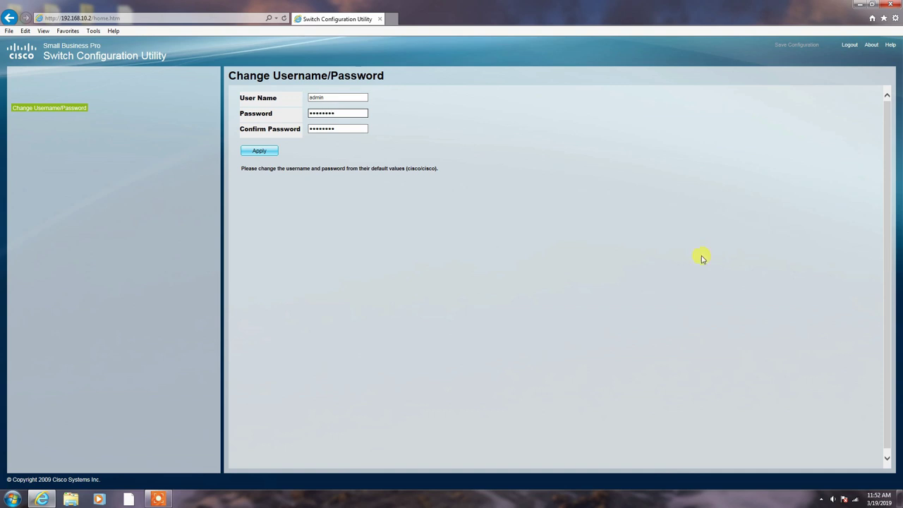
left_click(244, 151)
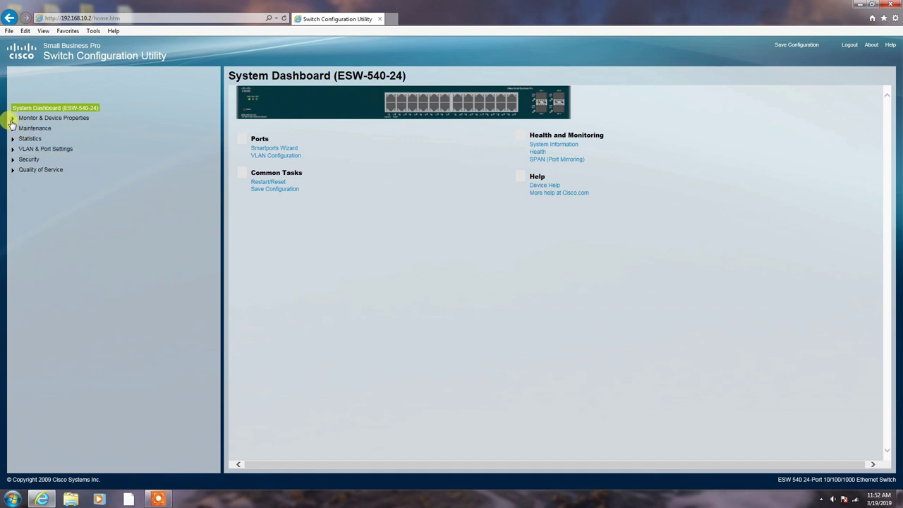
Go through Monitor & Device Properties > System Management > IP Addressing to the IPv4 Interface page
left_click(12, 119)
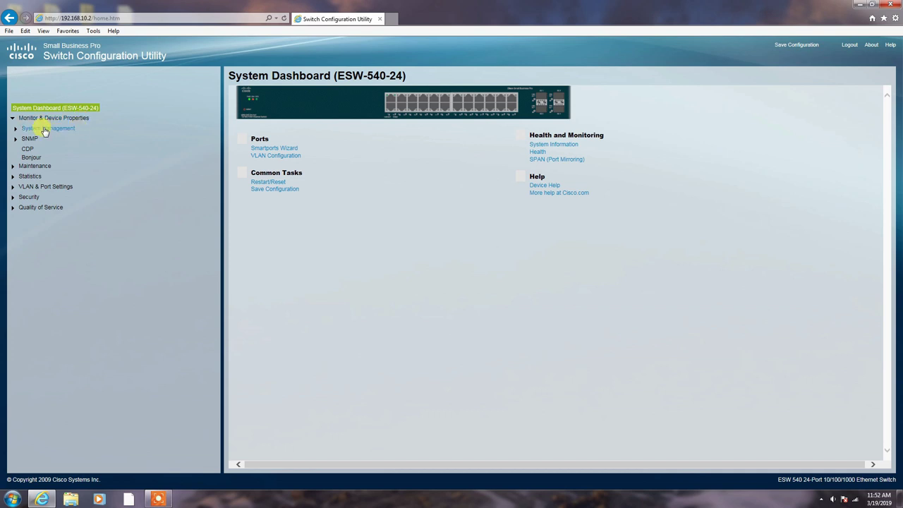
left_click(16, 128)
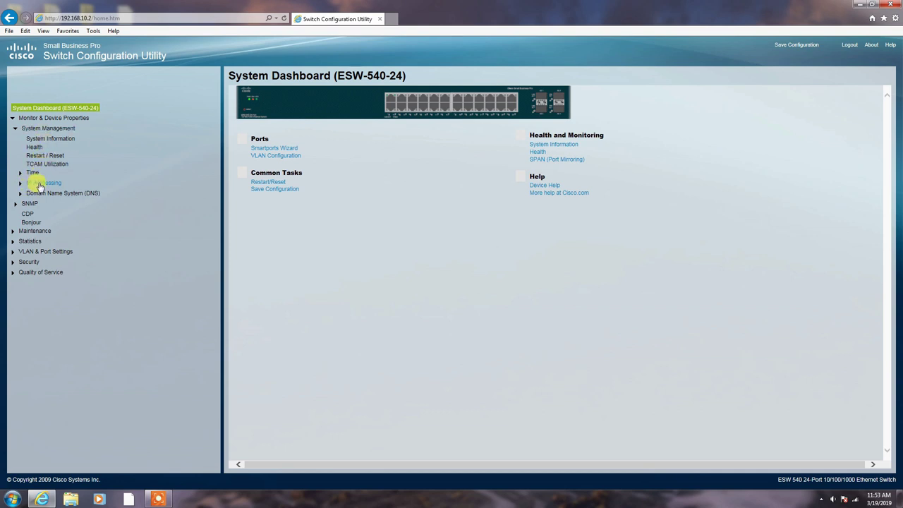
left_click(39, 185)
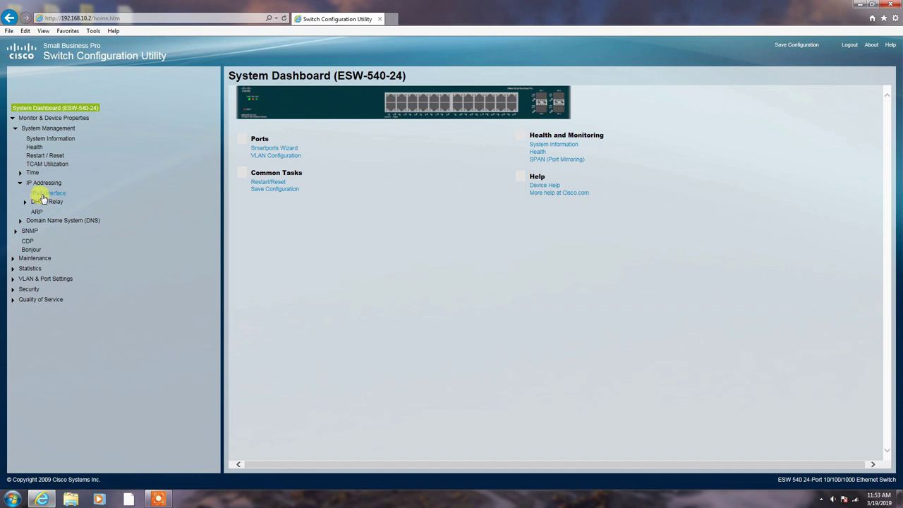
left_click(45, 192)
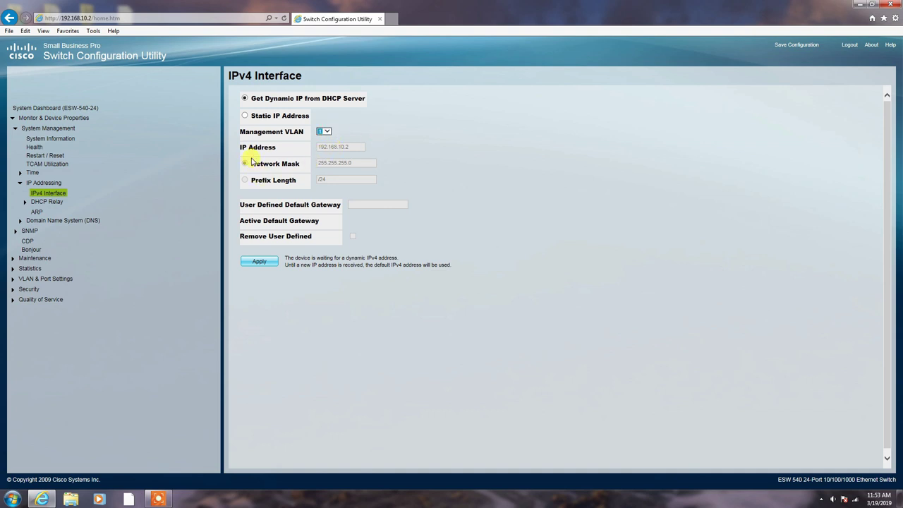
Switch the IPv4 interface to Static IP 192.168.1.1 with network mask 255.255.255.0
left_click(322, 151)
left_click(245, 116)
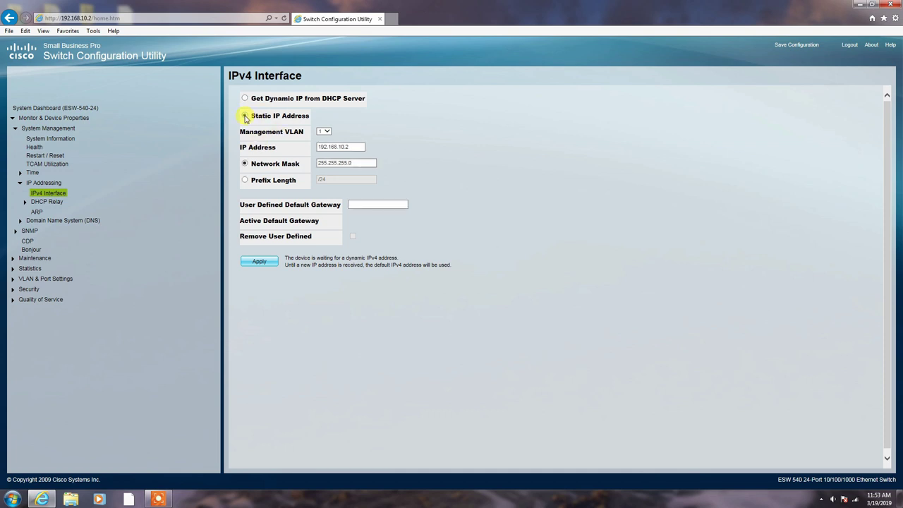
left_click(328, 147)
left_click(368, 164)
left_click(423, 167)
Apply the static IP settings, then cancel the connection-loss warning
left_click_drag(259, 261, 275, 268)
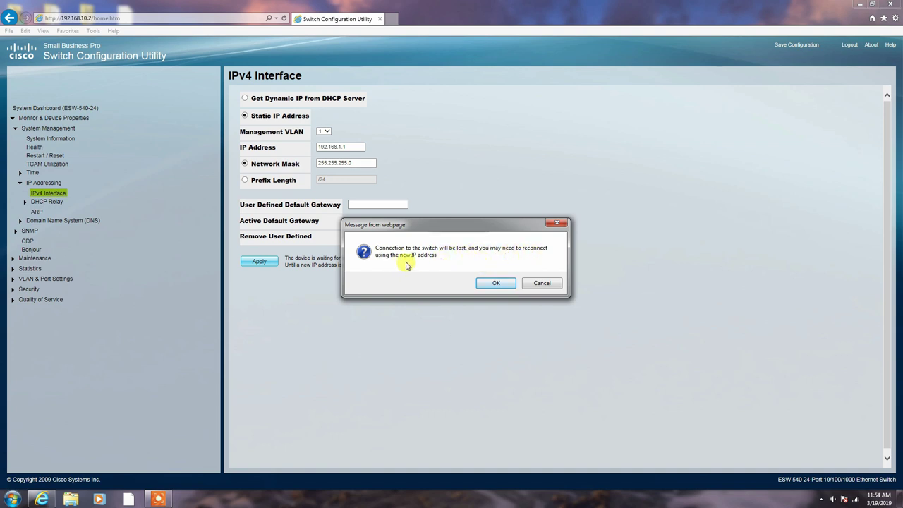
left_click_drag(419, 227, 481, 234)
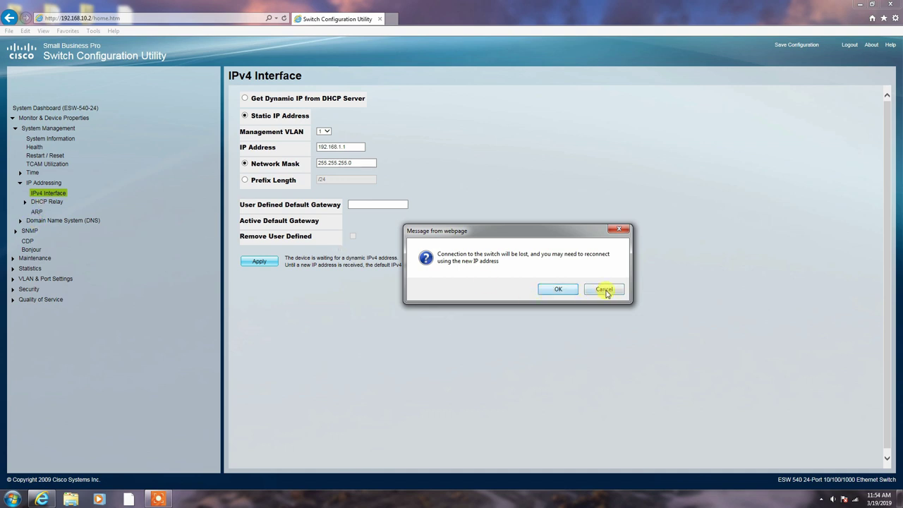
left_click(604, 290)
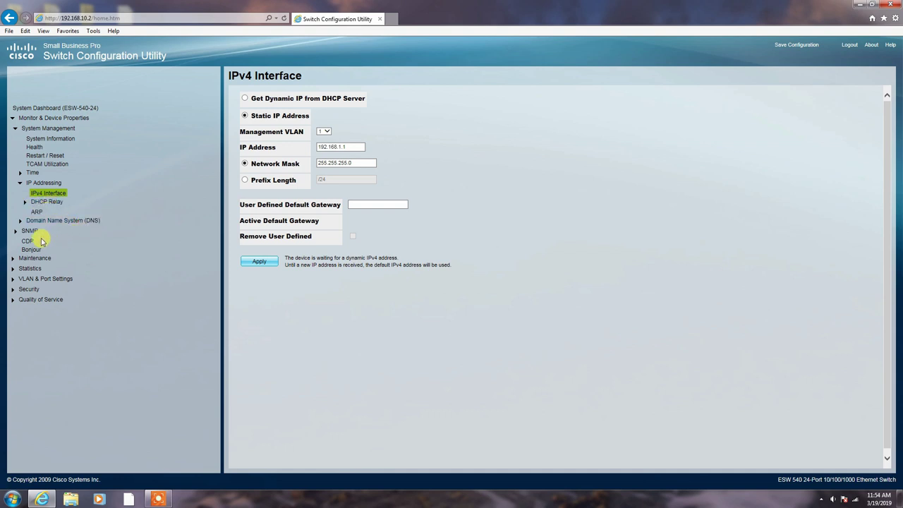
Expand the SNMP, Maintenance, File Management, Diagnostics and Statistics branches of the navigation tree
left_click(15, 231)
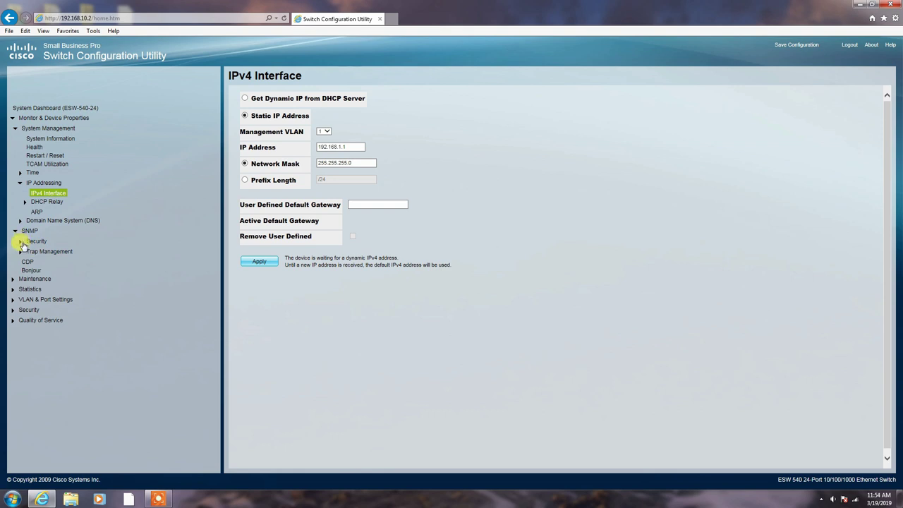
left_click(31, 242)
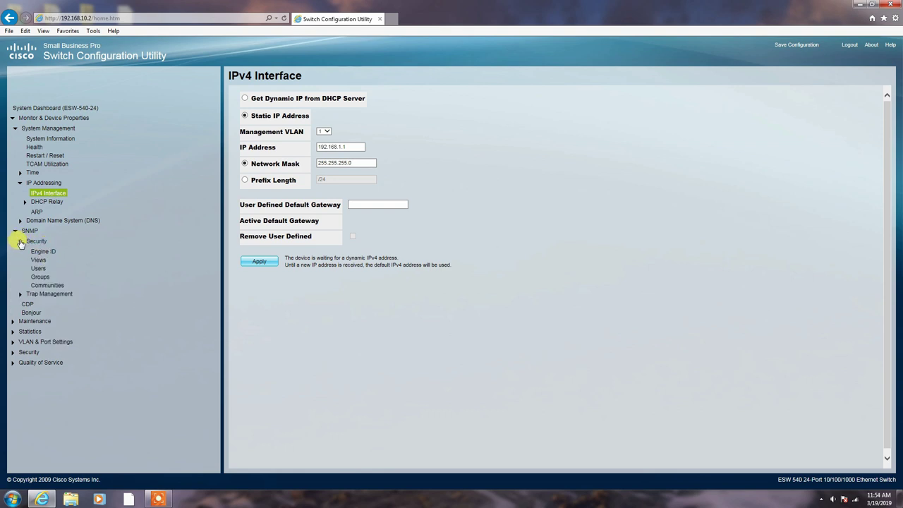
left_click(20, 241)
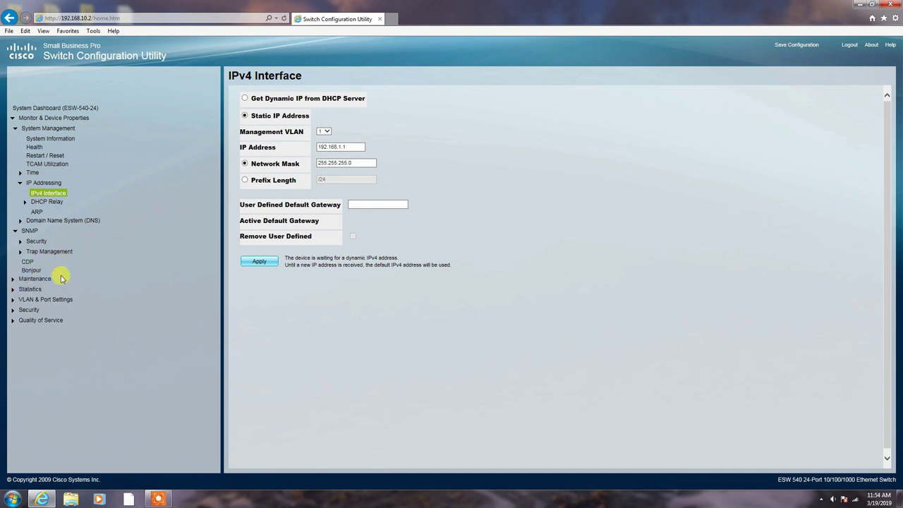
left_click(12, 279)
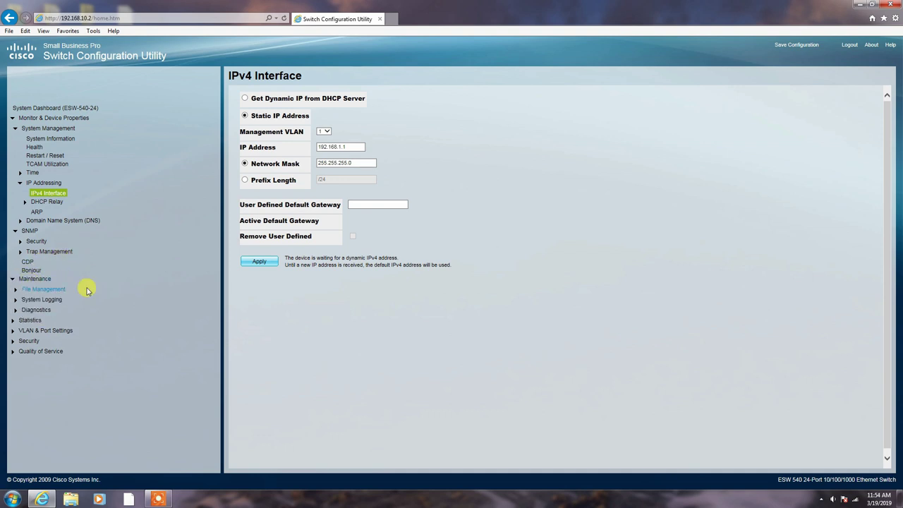
left_click(16, 290)
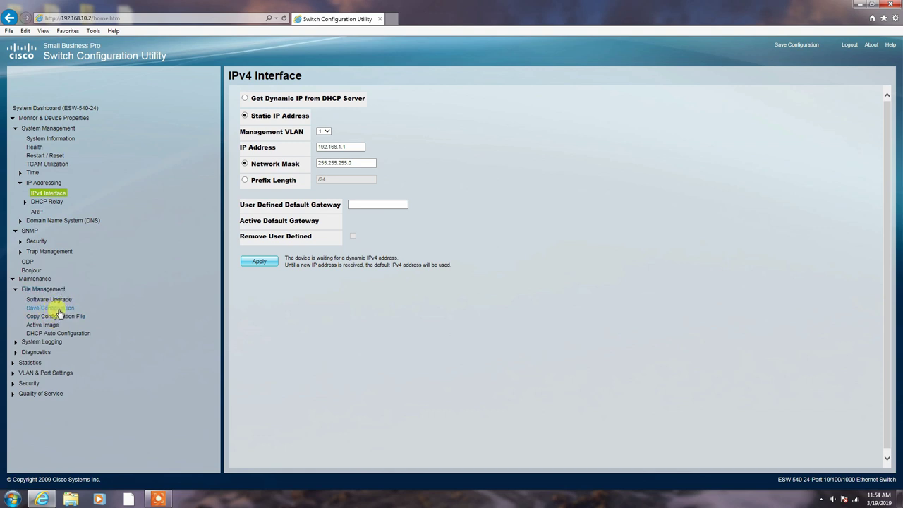
left_click(35, 352)
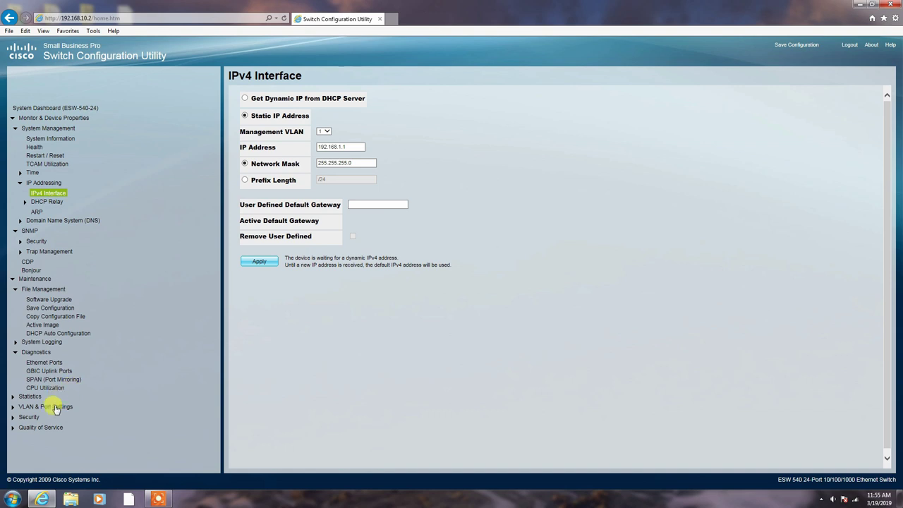
left_click(28, 395)
left_click(31, 407)
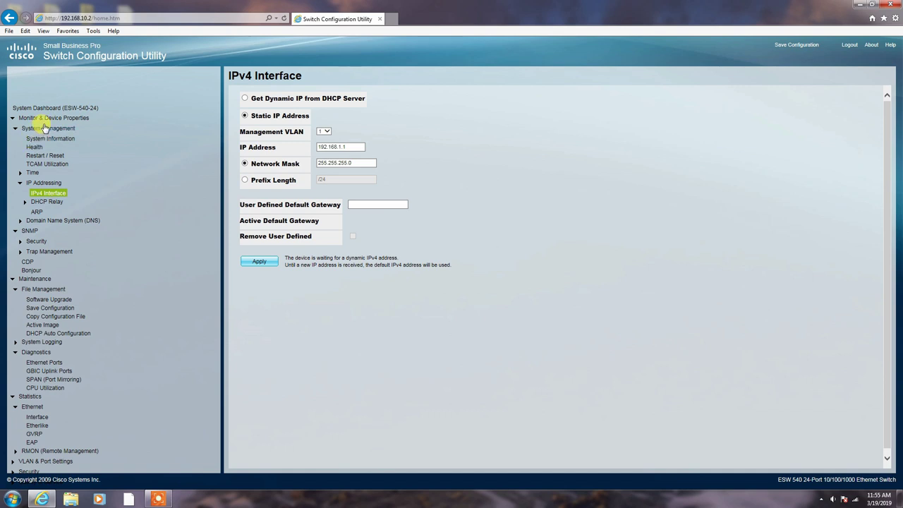
Collapse the System Management, SNMP, Maintenance, Statistics and Device Properties branches
left_click(14, 128)
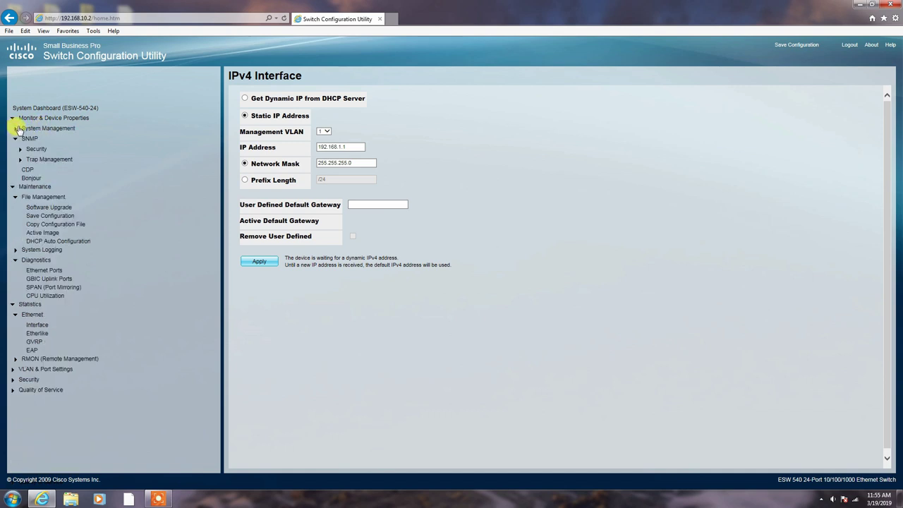
left_click(23, 141)
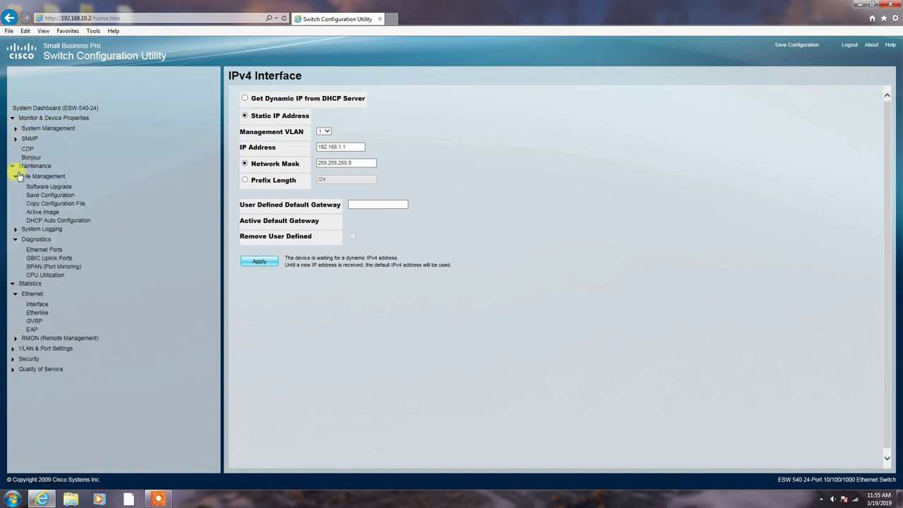
left_click(13, 167)
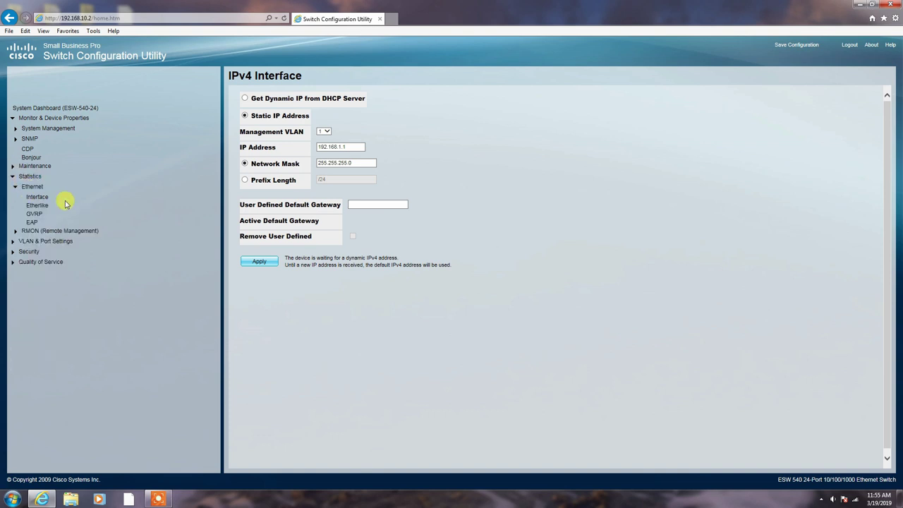
left_click(13, 177)
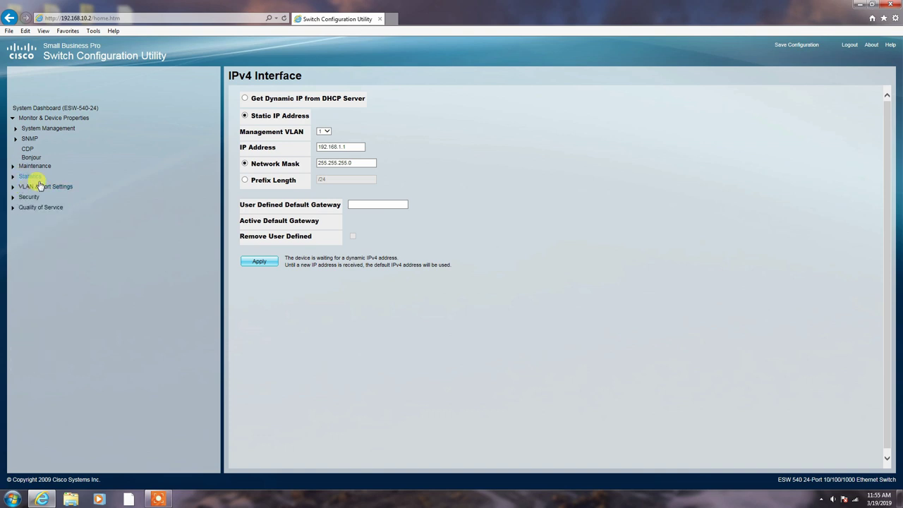
left_click(12, 118)
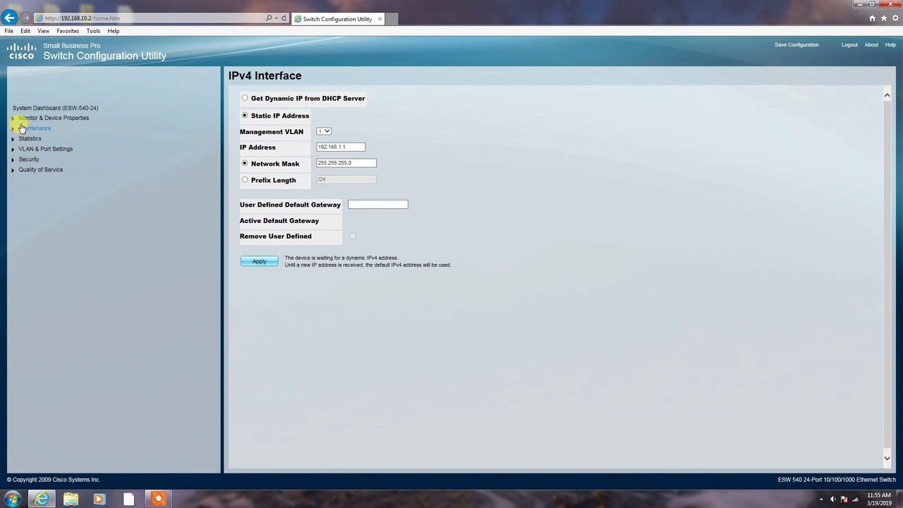
Expand VLAN & Port Settings and its Port Management branch in the tree
left_click(13, 128)
left_click(30, 139)
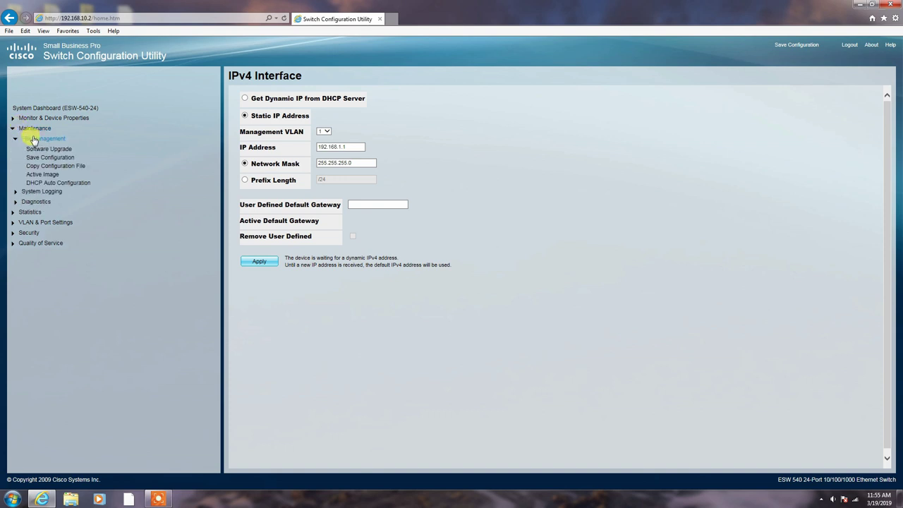
left_click(38, 193)
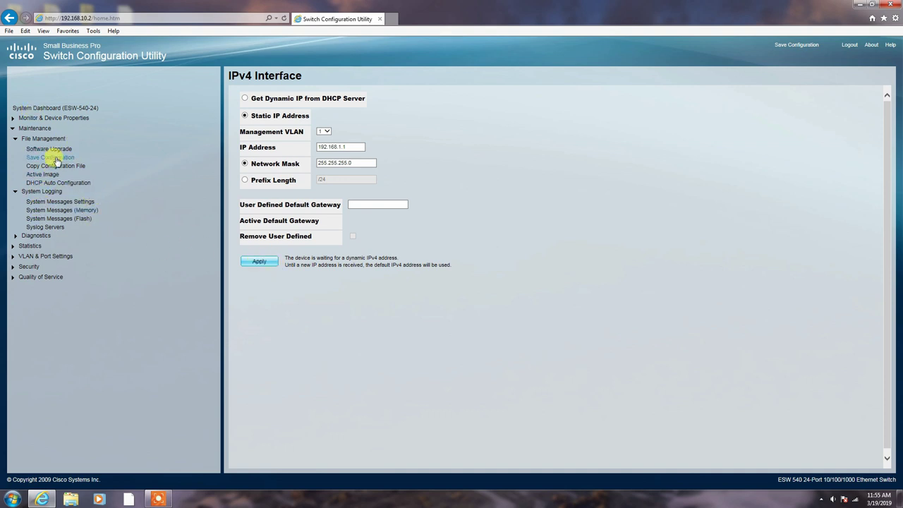
left_click(31, 256)
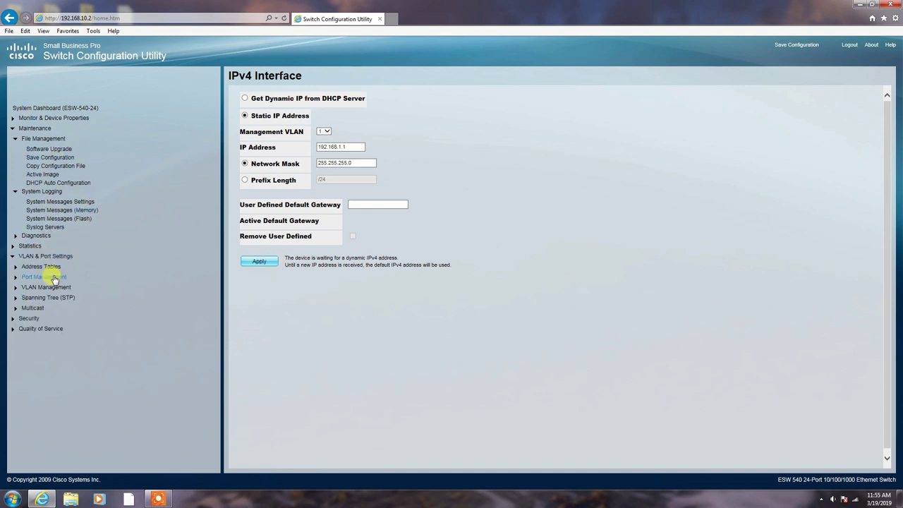
left_click(53, 279)
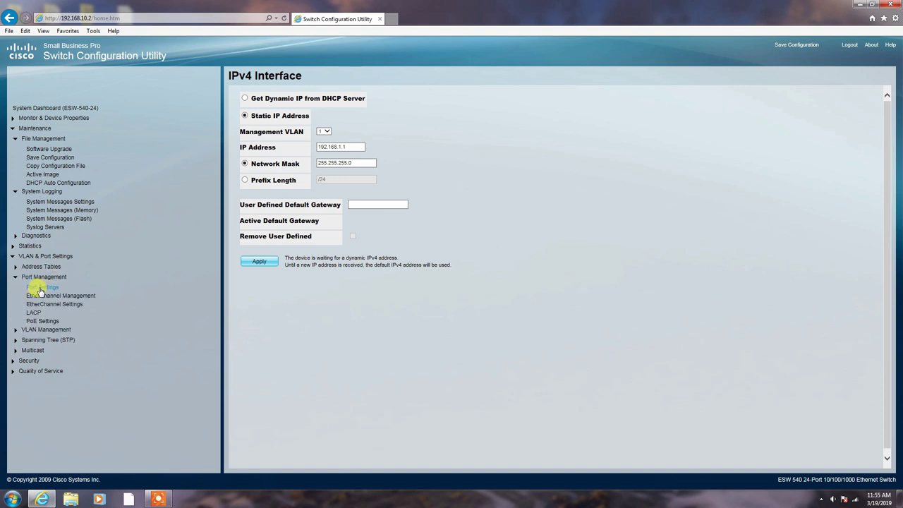
Show the Port Settings table and open the Edit window for port g1
left_click(40, 288)
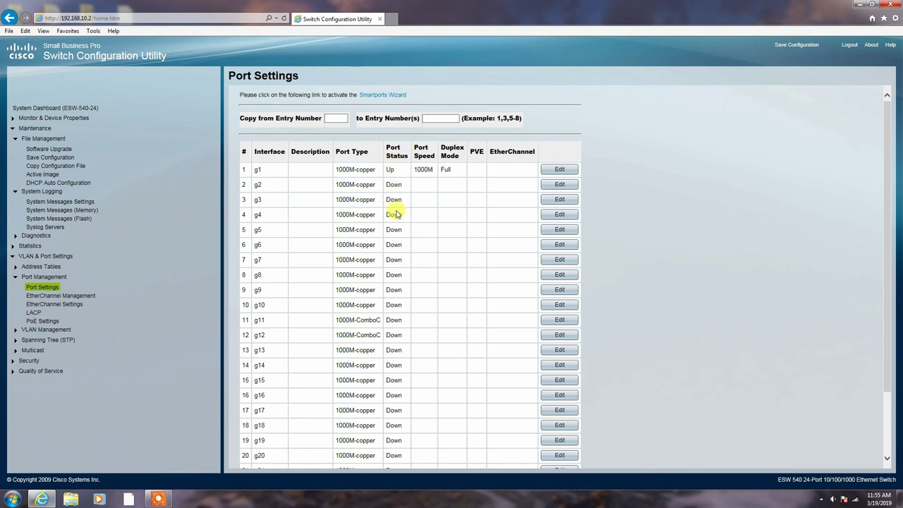
left_click(557, 171)
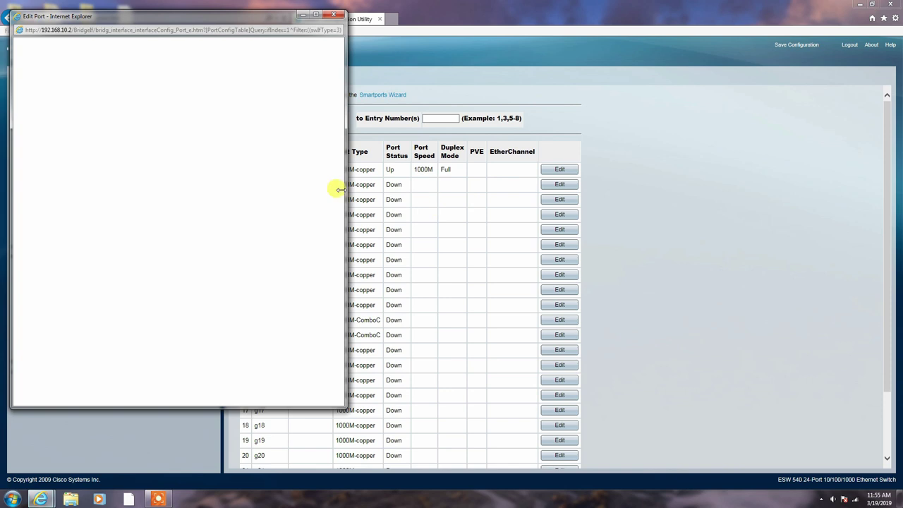
Review port g1's settings in the Edit Port window and close it unchanged
left_click_drag(247, 27, 452, 54)
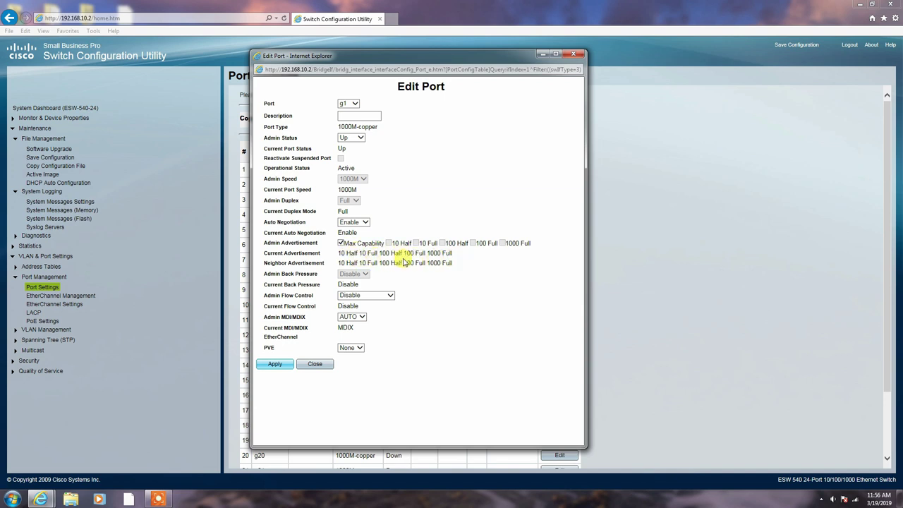
left_click(315, 364)
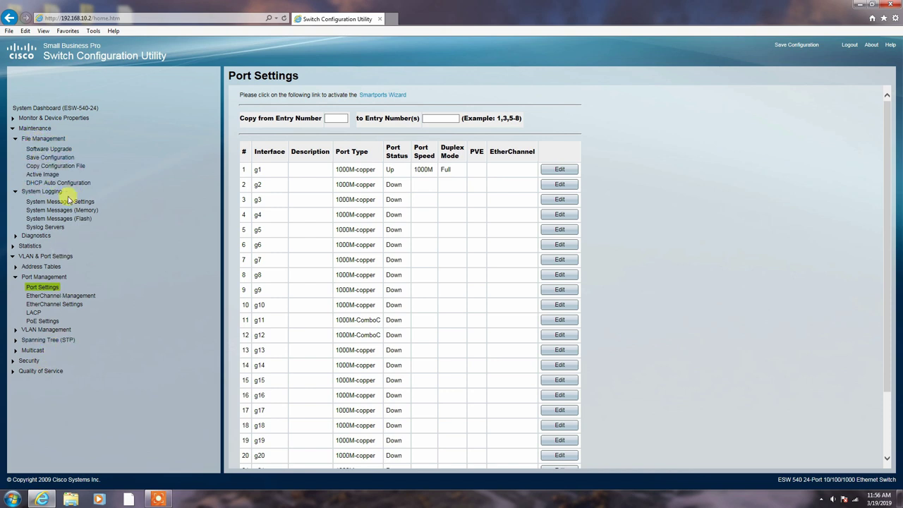
Browse the EtherChannel Settings and File Management pages, ending on the Software Upgrade page
left_click(39, 295)
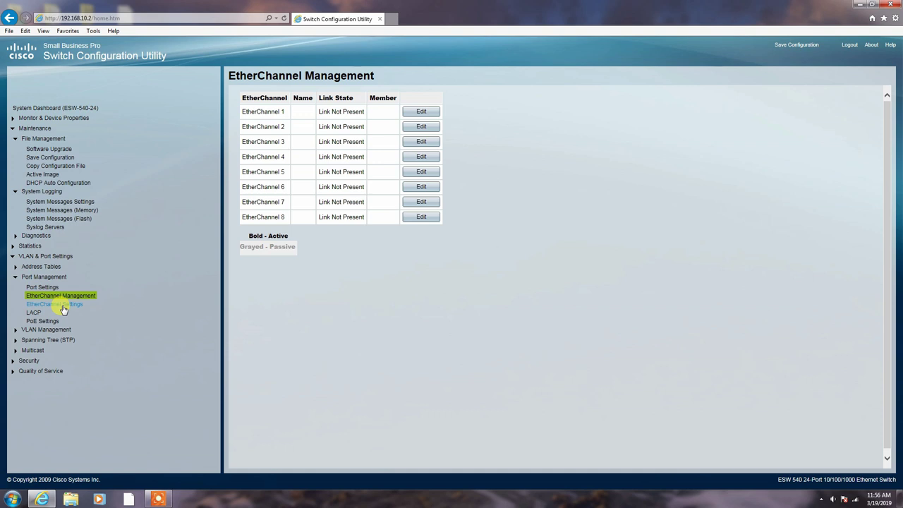
left_click(63, 304)
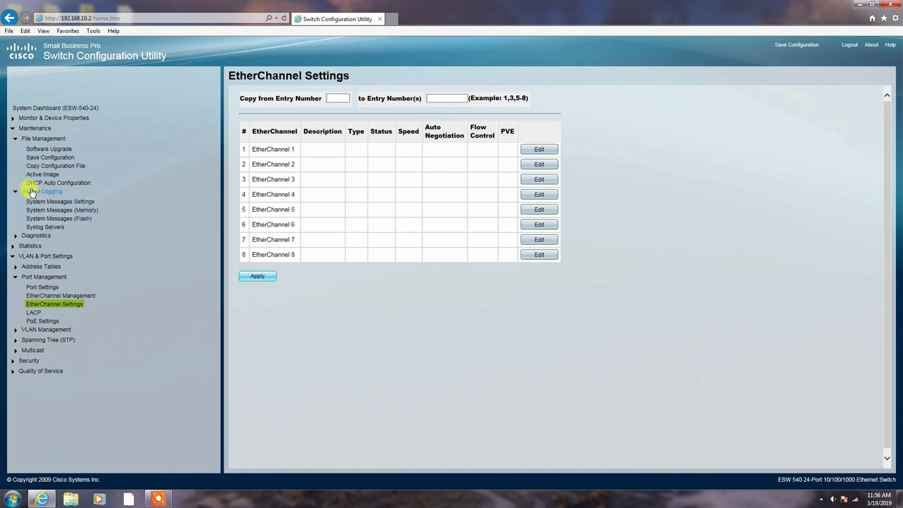
left_click(31, 191)
left_click(36, 182)
left_click(38, 174)
left_click(42, 158)
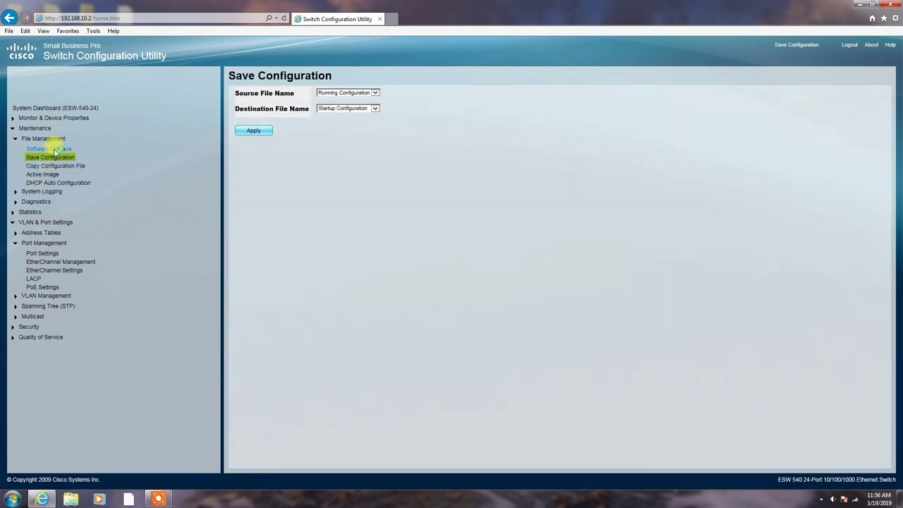
left_click(47, 149)
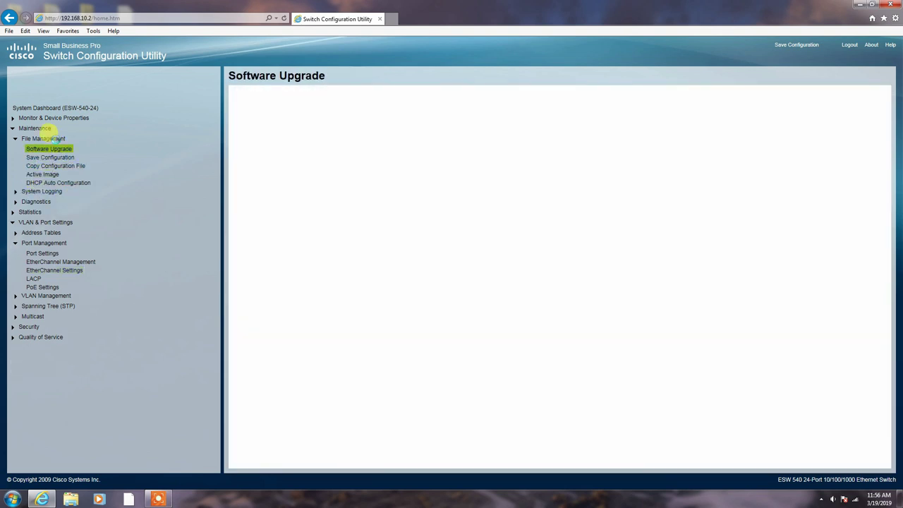
Expand Monitor & Device Properties > System Management > IP Addressing in the navigation tree
left_click(53, 139)
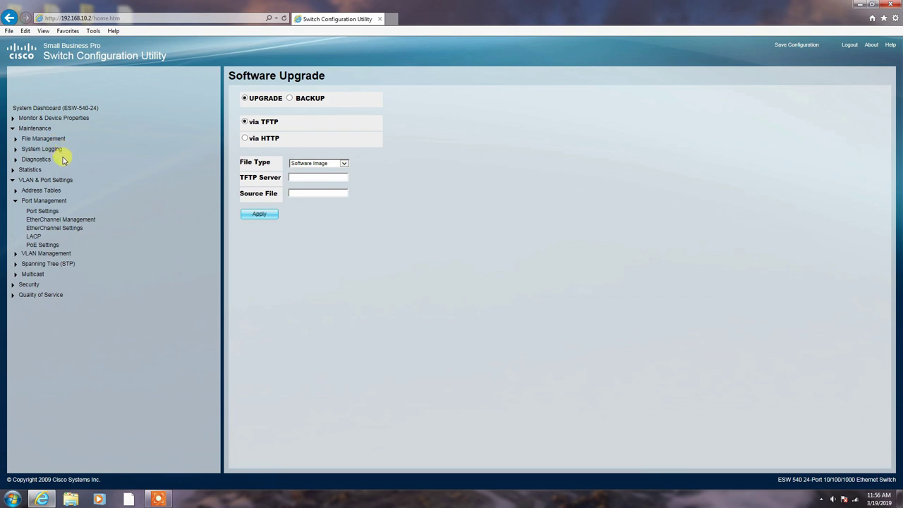
left_click(12, 117)
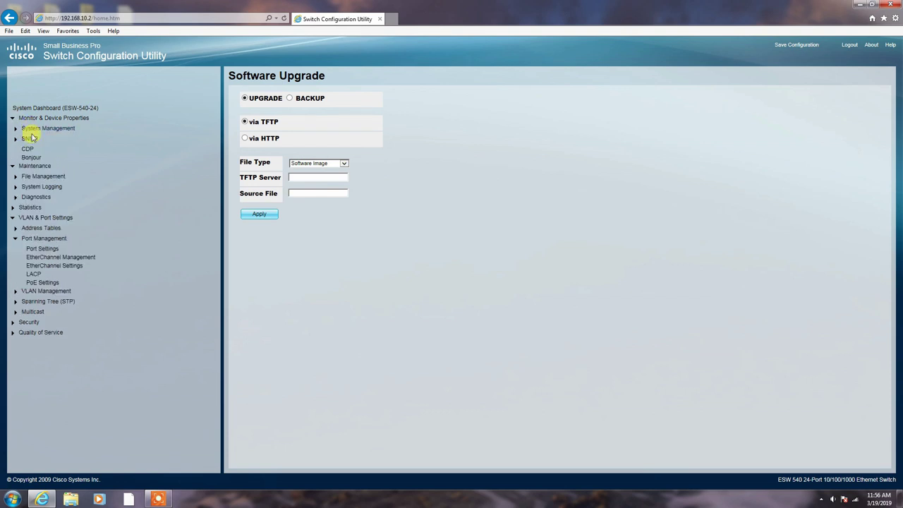
left_click(16, 128)
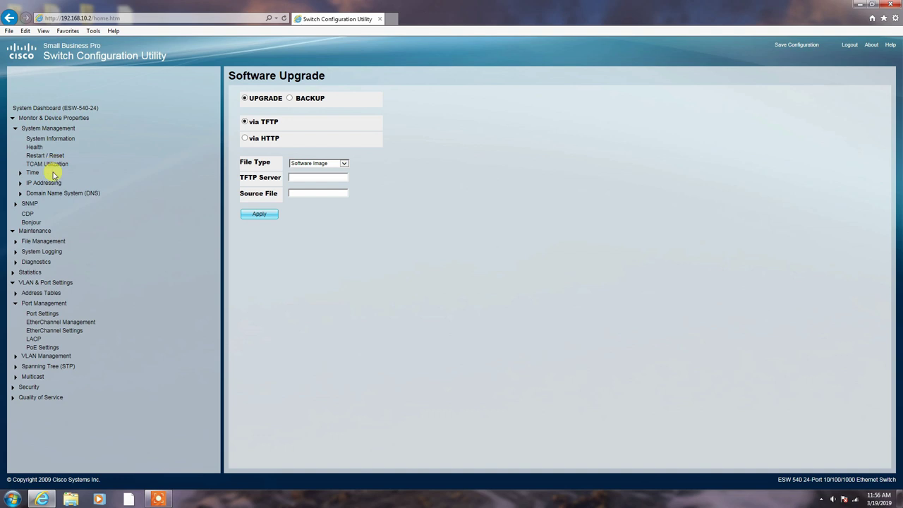
left_click(32, 182)
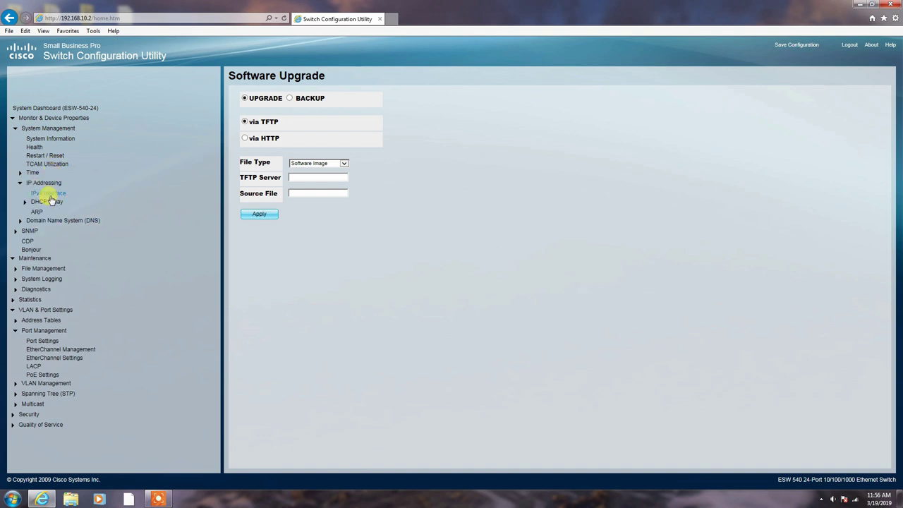
On the IPv4 Interface page, select Static IP Address and erase the old IP address
left_click(49, 193)
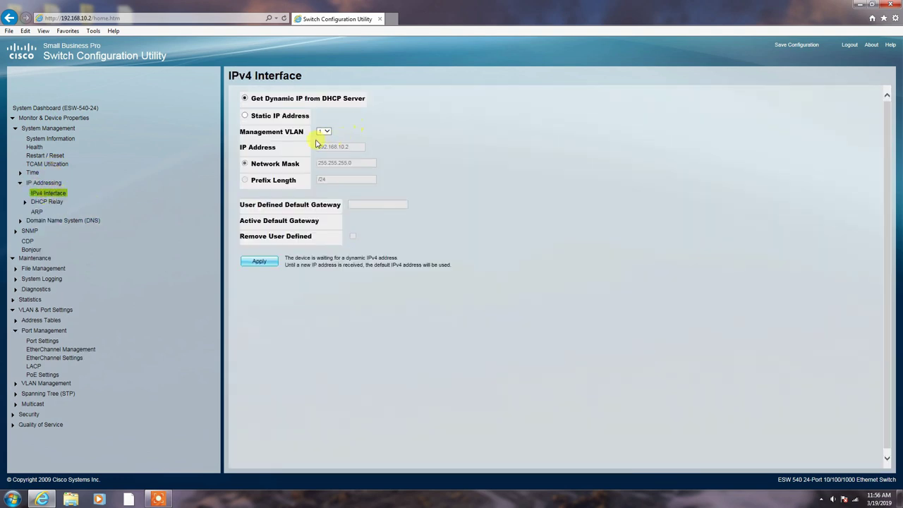
left_click(245, 116)
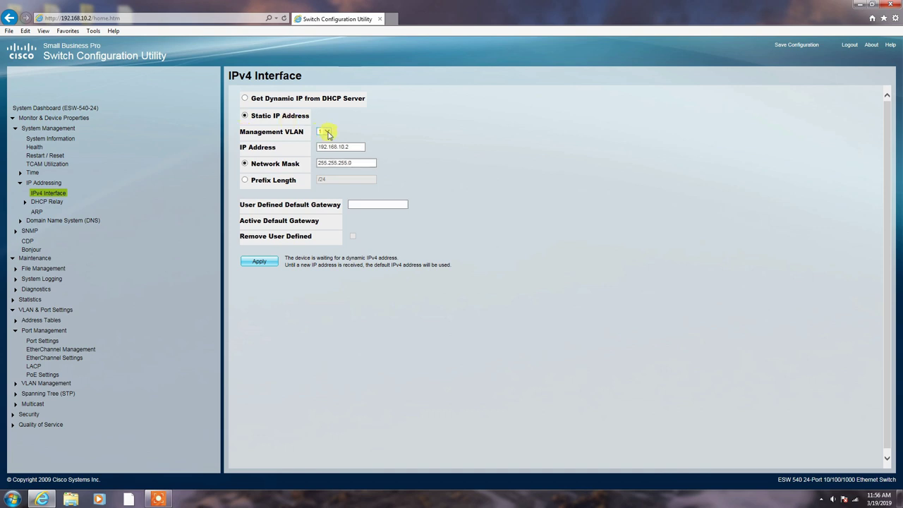
left_click(353, 146)
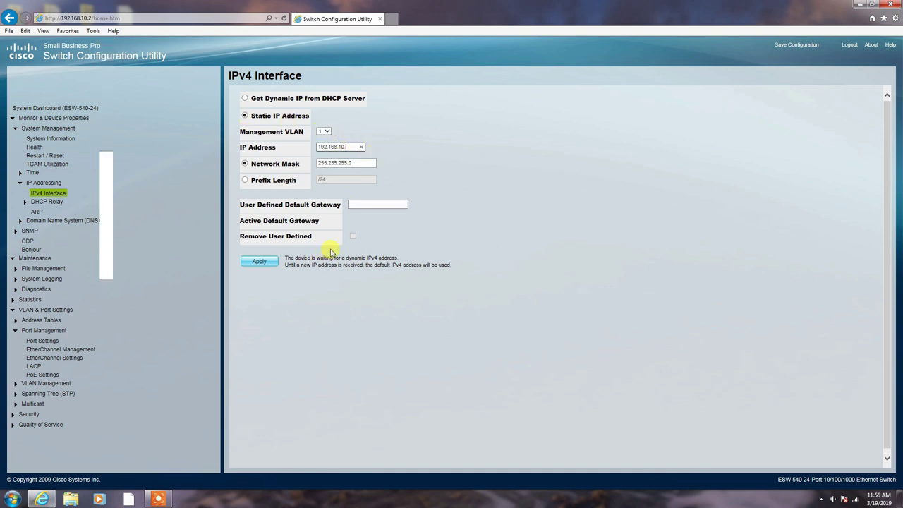
key("BackSpace")
key("BackSpace")
key("BackSpace")
key("BackSpace")
key("BackSpace")
key("BackSpace")
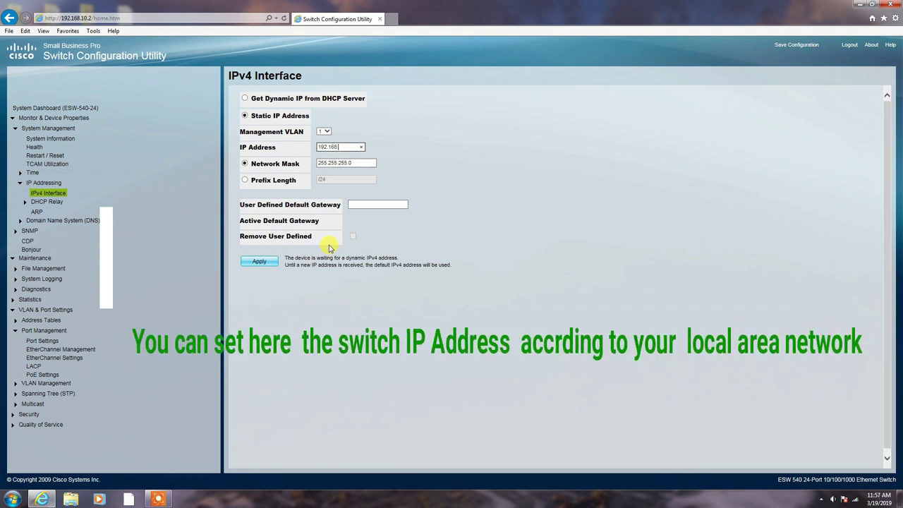
key("BackSpace")
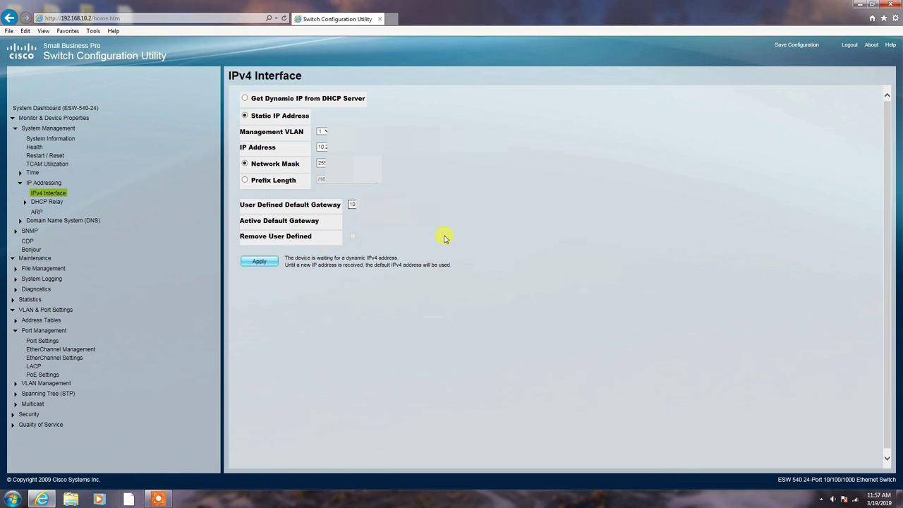
Apply the static IP settings and accept the warning about losing the connection
left_click(262, 264)
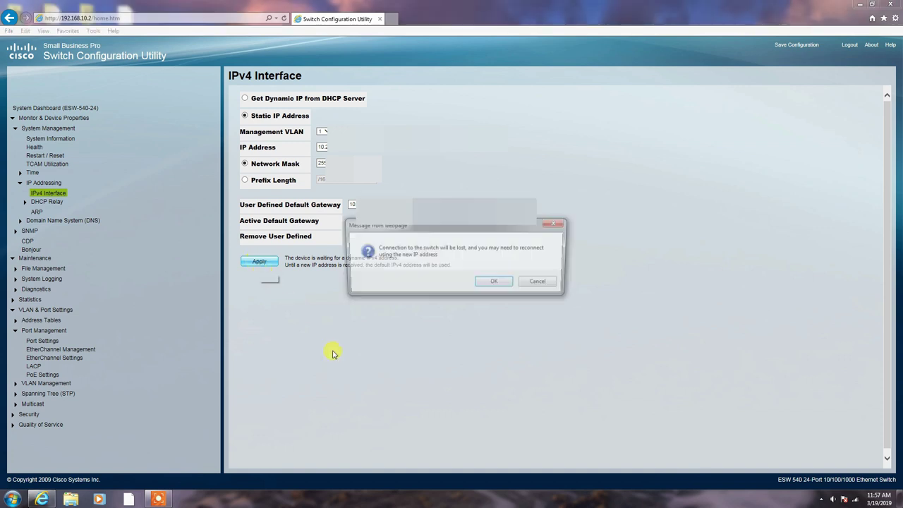
left_click(495, 283)
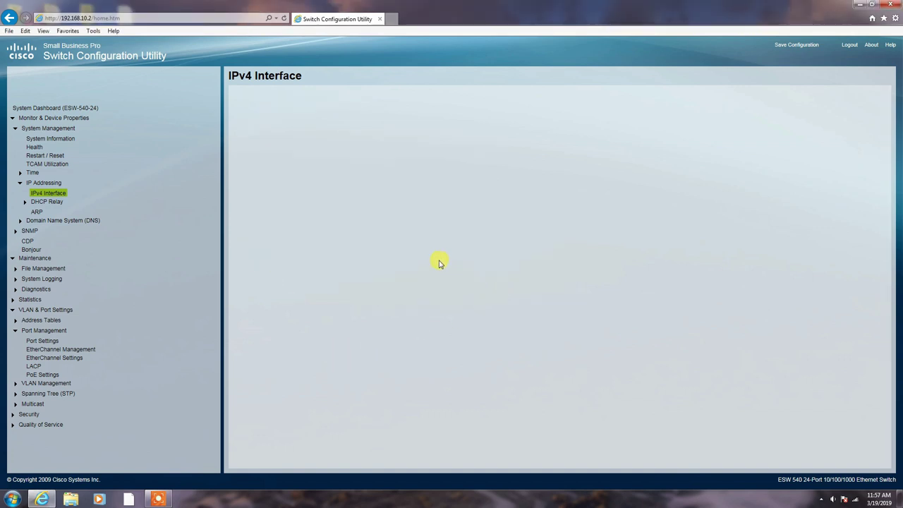